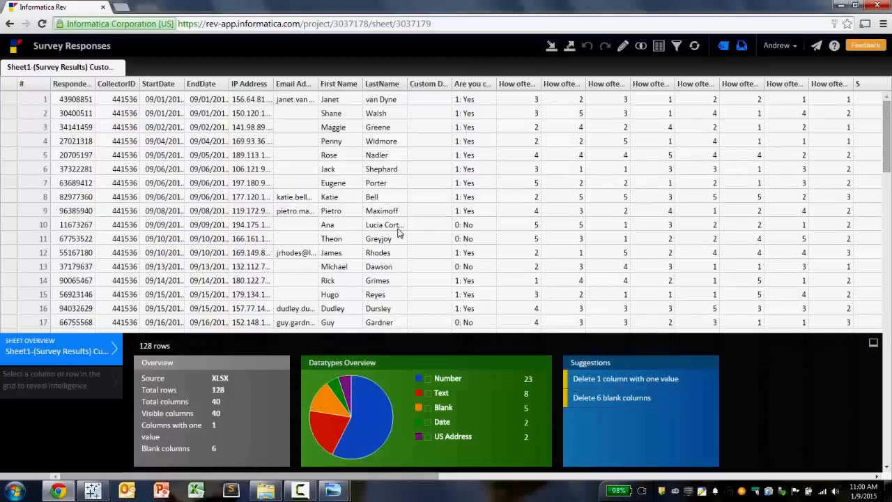
- Unpivot the survey's numeric question columns, removing RespondentID from the set of columns to unpivot
drag(357, 475, 837, 447)
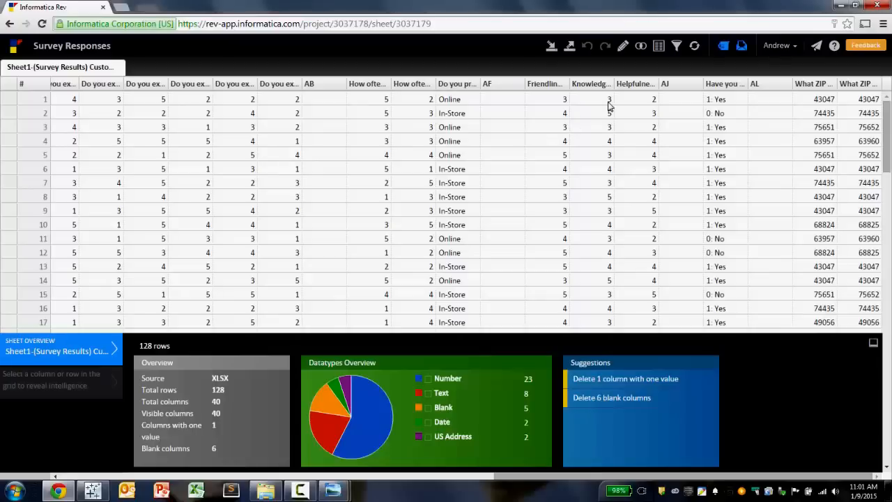
click(657, 50)
click(664, 82)
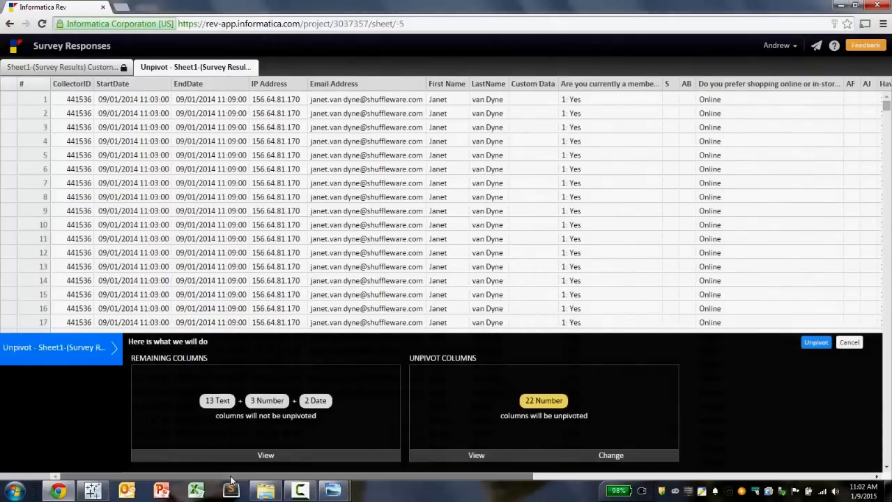
drag(232, 479, 605, 491)
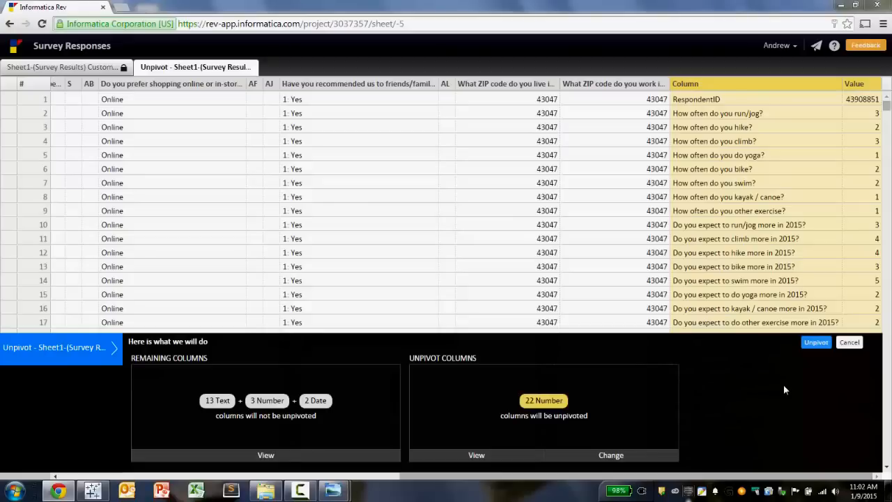
click(614, 455)
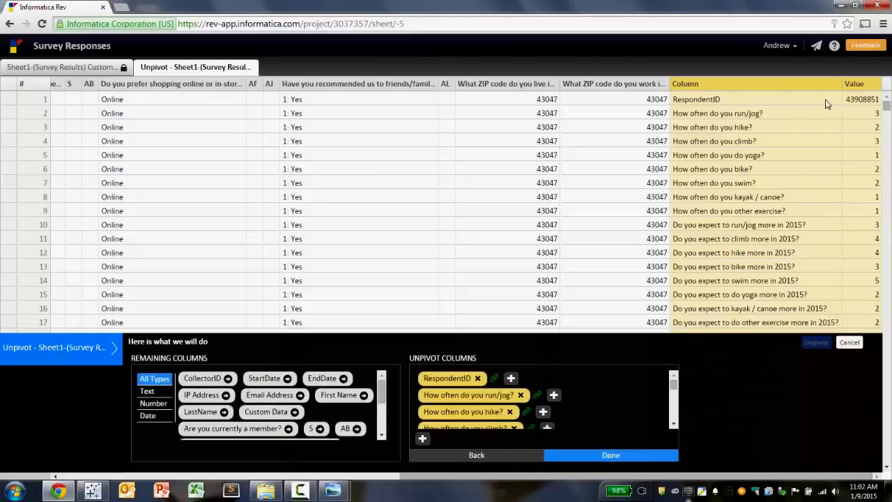
click(477, 378)
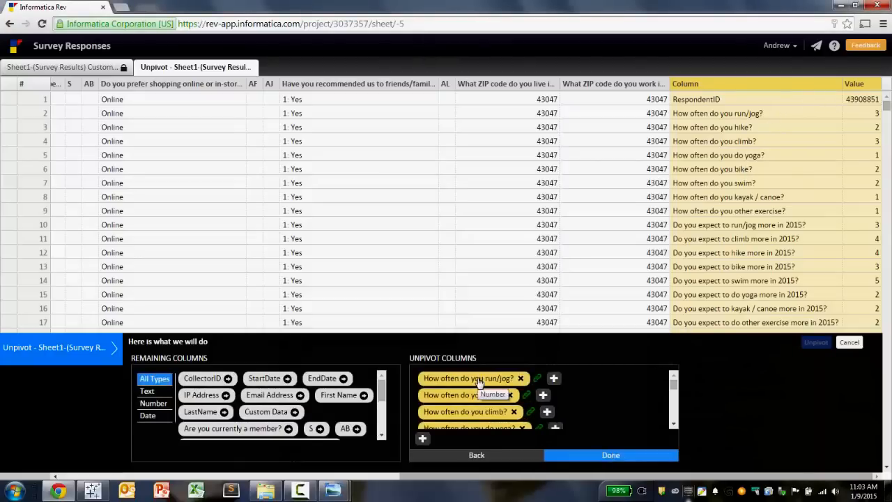
click(587, 456)
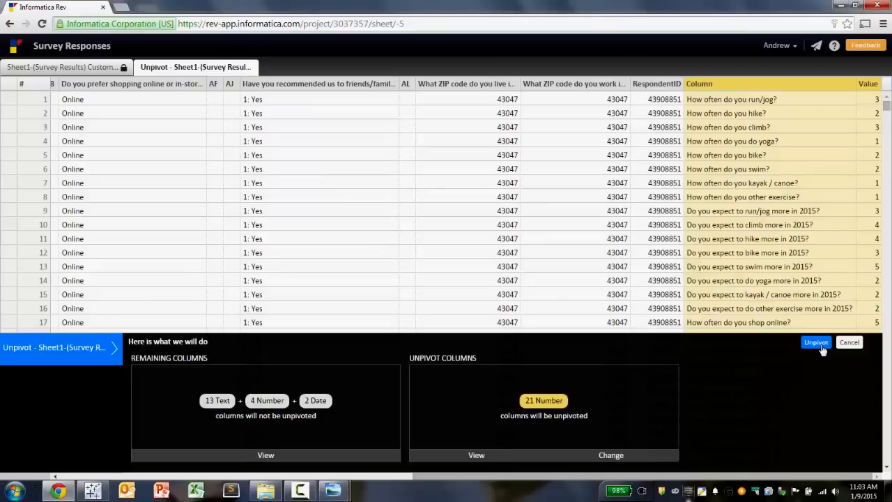
click(817, 342)
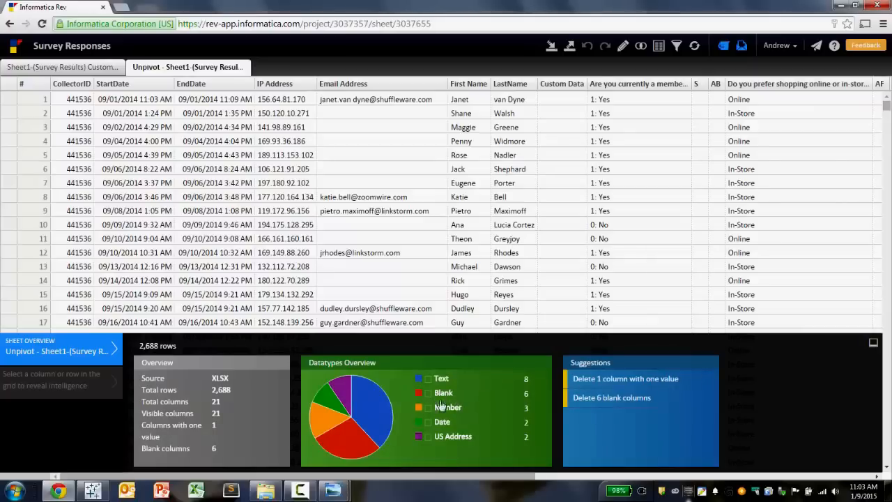
- Apply the suggestion to delete the 6 blank columns from the unpivoted sheet
click(614, 408)
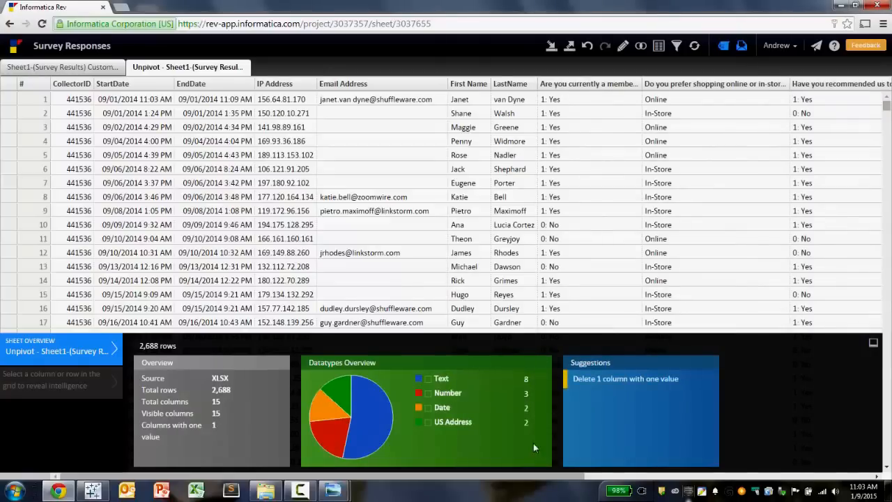
- Validate the 'What ZIP code do you live in?' column as US Zip Code and filter to its valid rows
drag(538, 476, 768, 461)
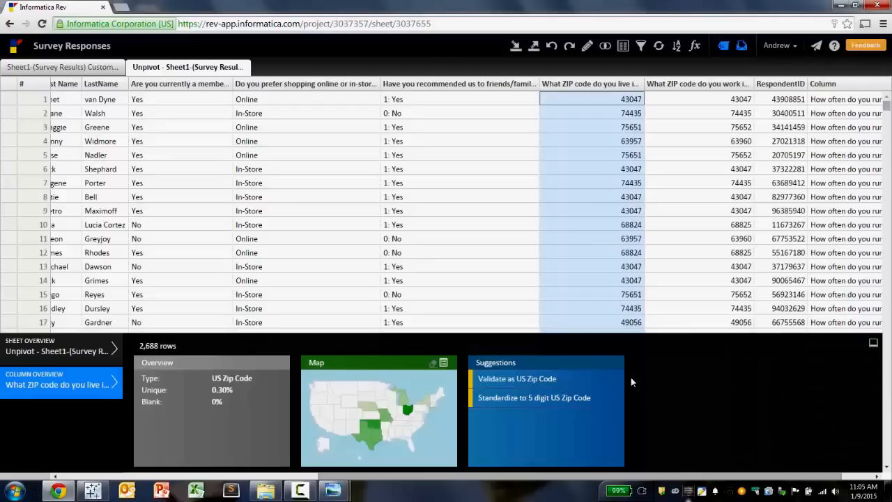
click(555, 388)
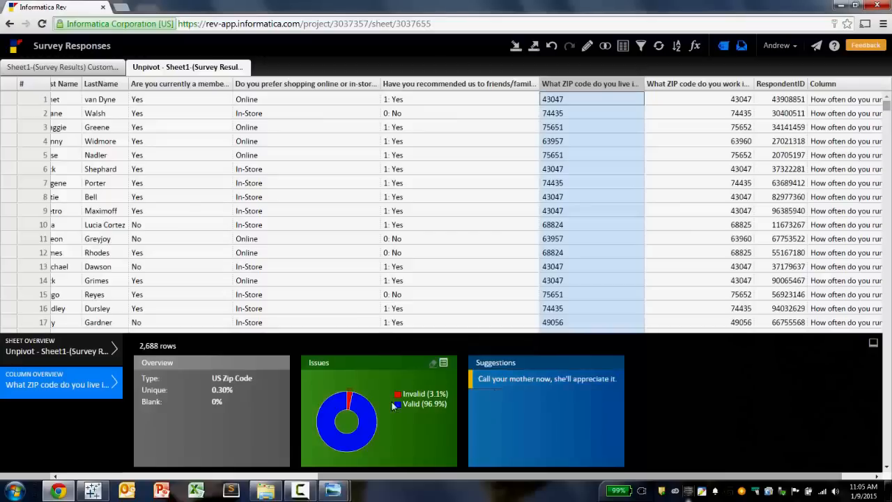
click(369, 418)
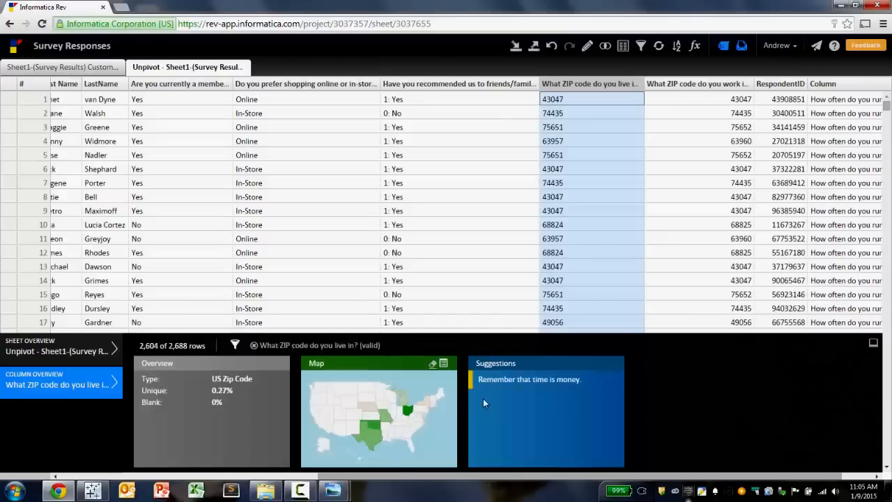
- Export the unpivoted sheet to Tableau, open the downloaded file, and maximize the Tableau window
click(540, 51)
click(549, 79)
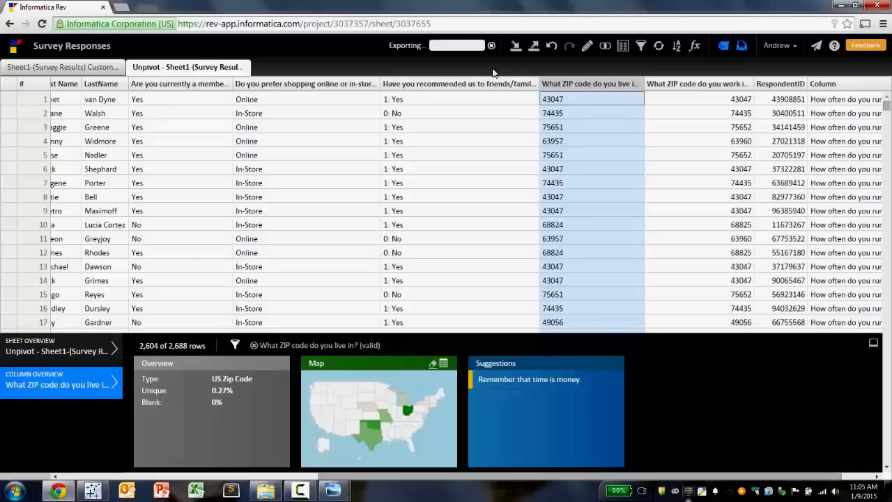
click(469, 50)
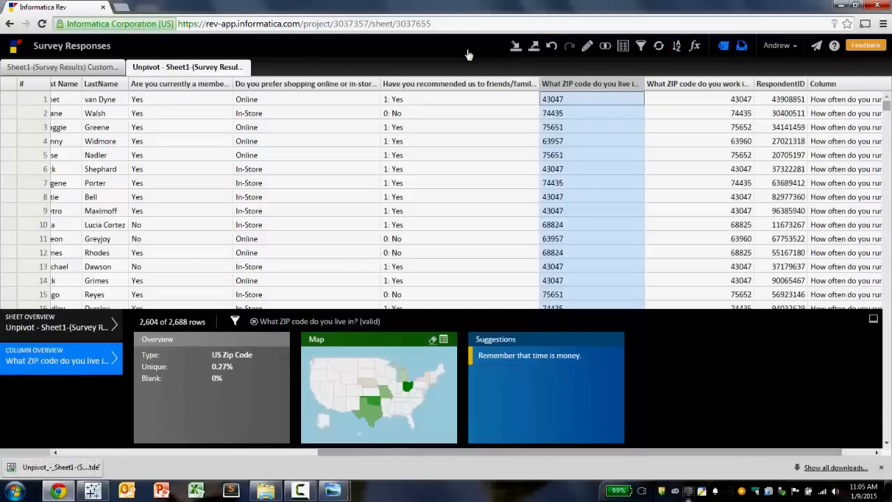
click(88, 471)
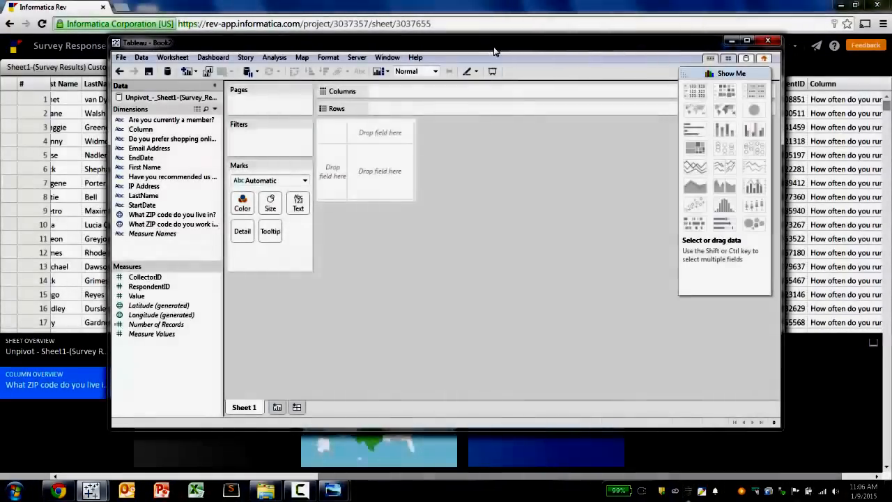
double_click(494, 47)
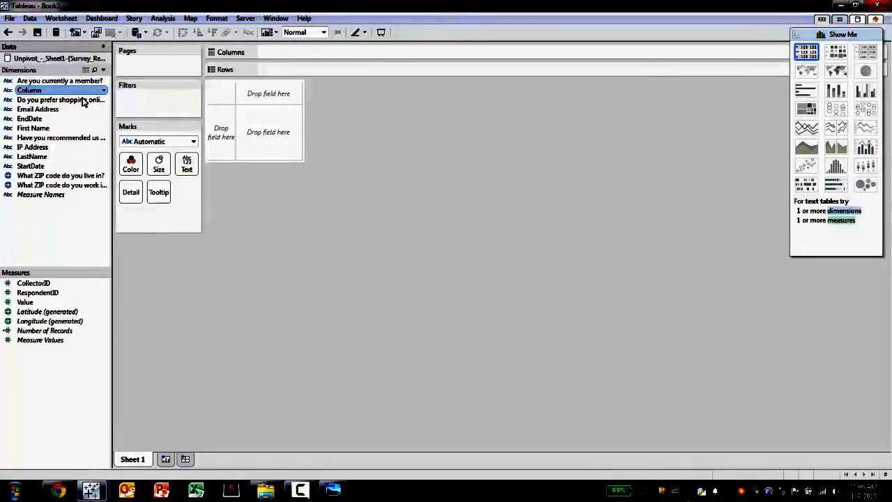
- Place Column on Rows and keep only the eight 'Do you expect to … more in 2015?' questions
drag(60, 90, 223, 133)
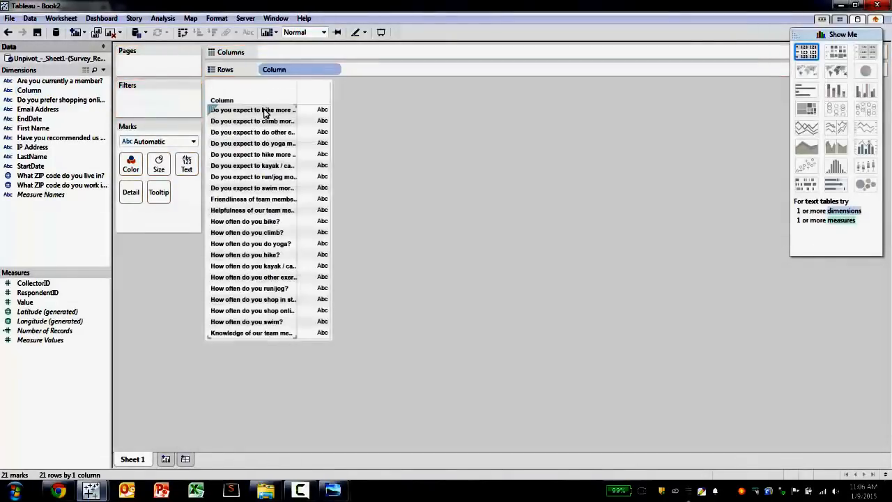
click(251, 187)
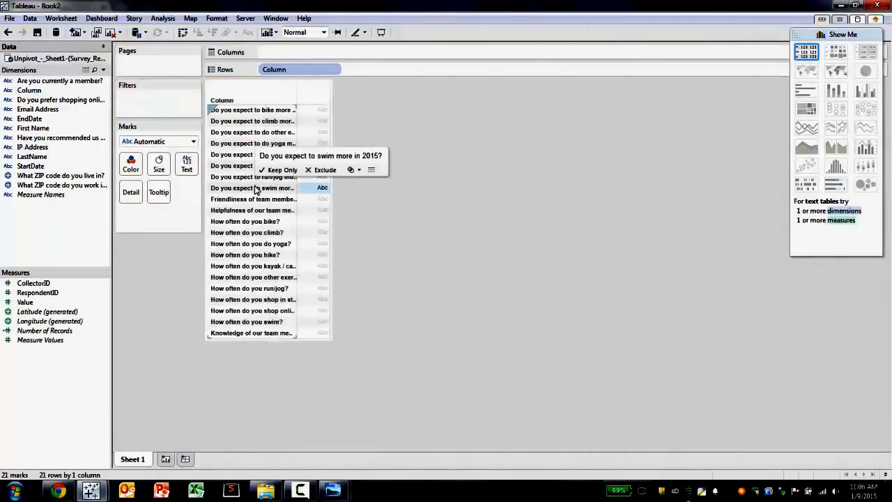
shift+click(255, 112)
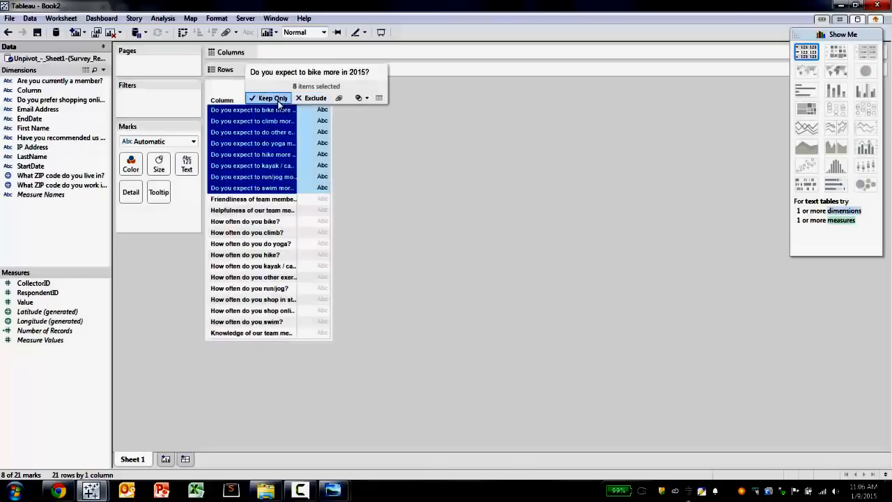
click(273, 98)
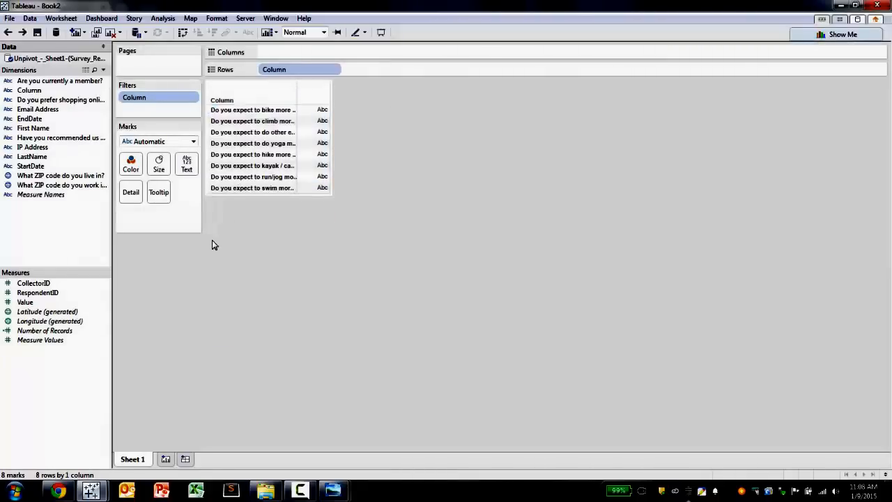
- Add RespondentID to Columns and change its aggregation to Count (Distinct)
drag(84, 293, 333, 58)
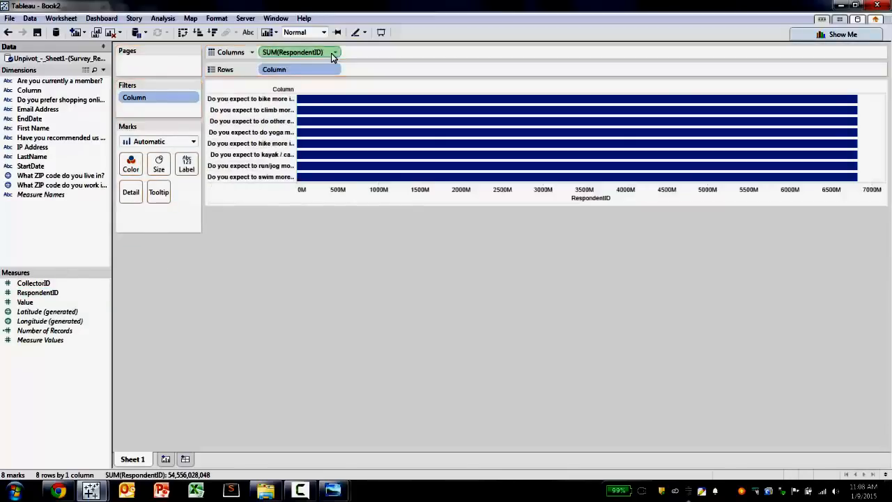
click(335, 53)
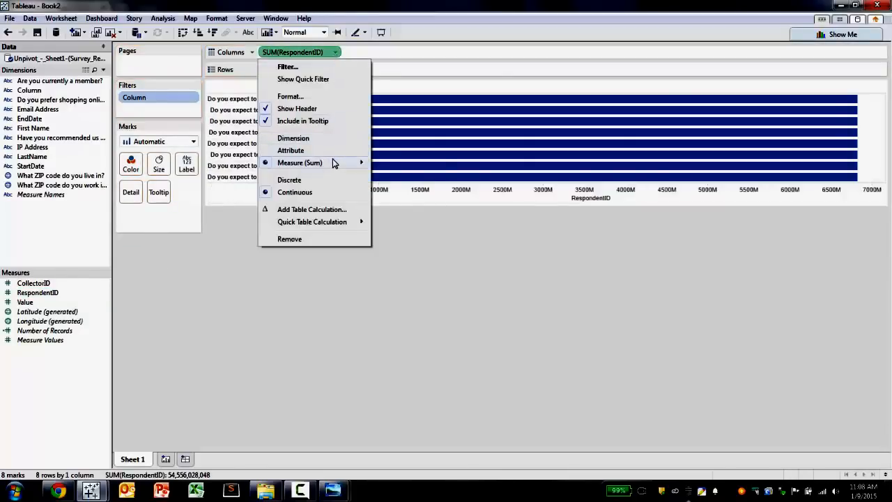
mouse_move(334, 162)
click(408, 221)
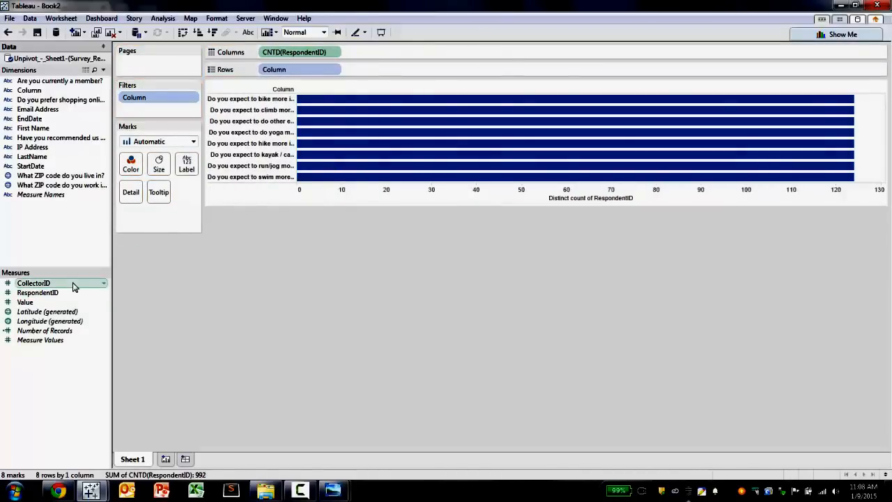
- Put Value on Color and convert it to a dimension
drag(60, 303, 131, 170)
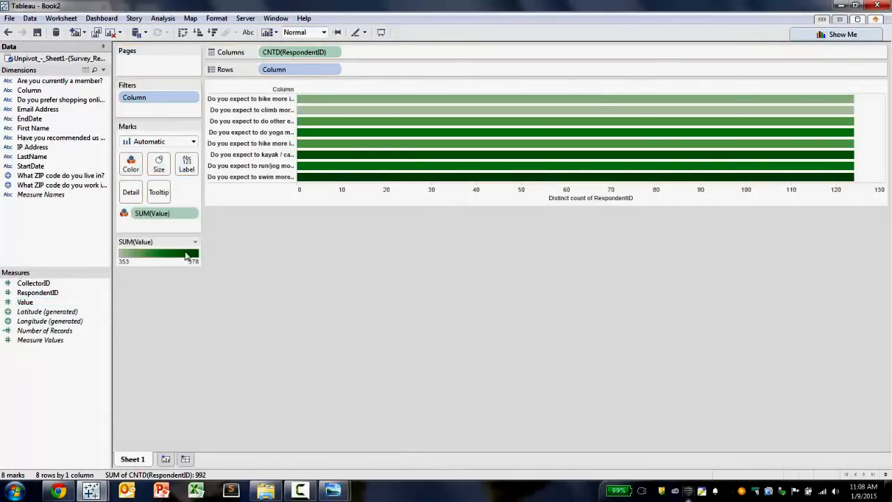
click(193, 214)
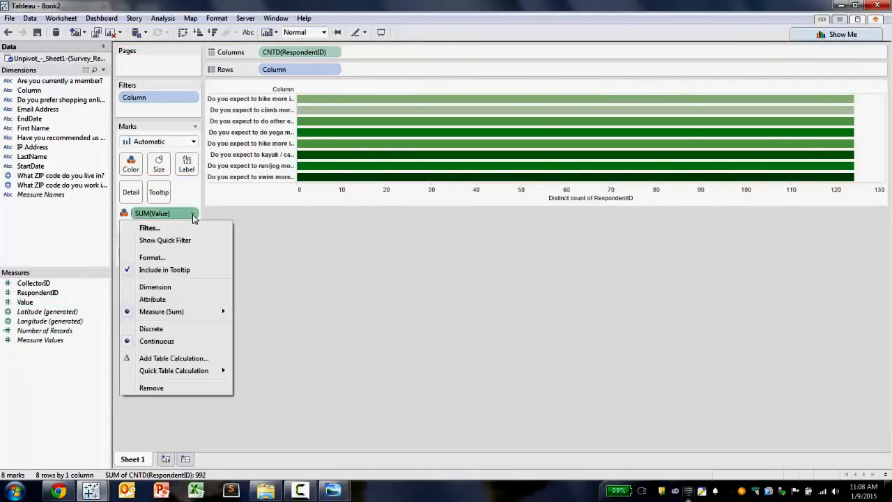
click(194, 290)
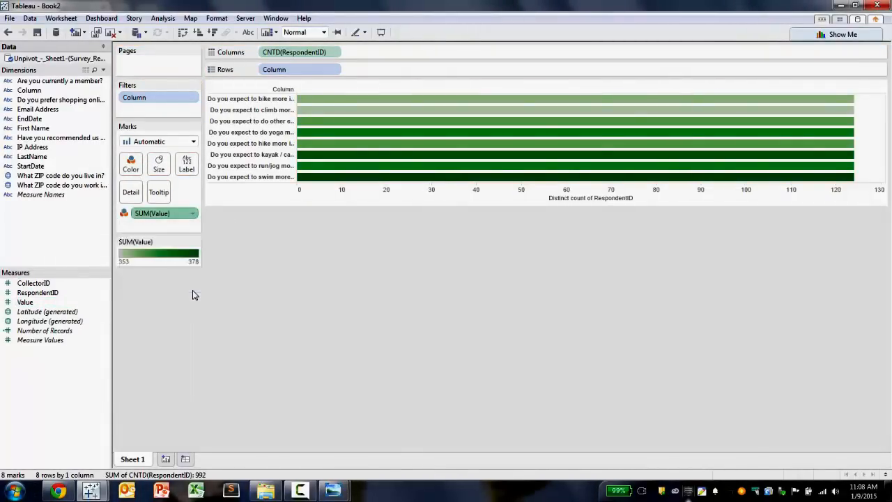
- Edit the Value colors to use the Blue palette and apply it
click(196, 242)
click(188, 254)
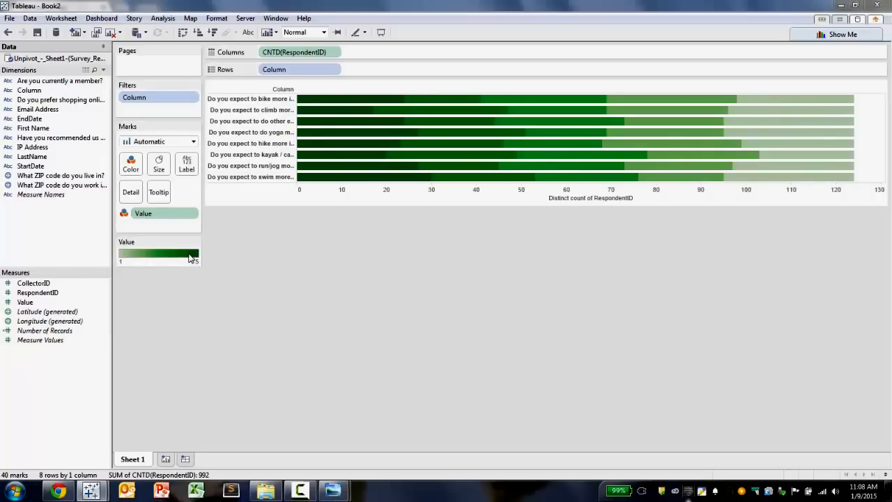
click(466, 200)
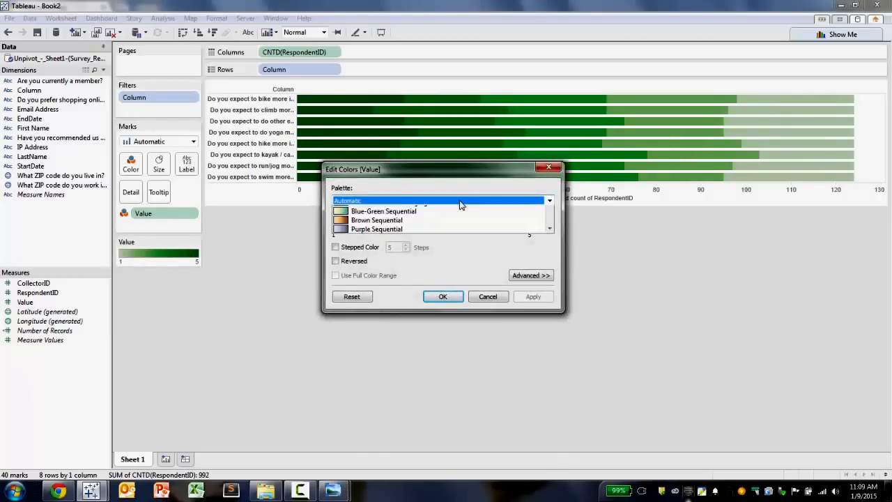
click(440, 235)
click(533, 297)
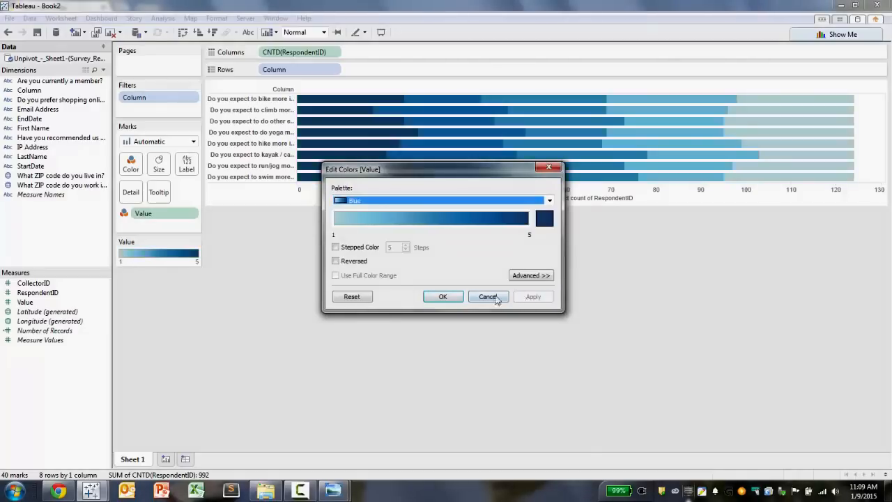
click(453, 298)
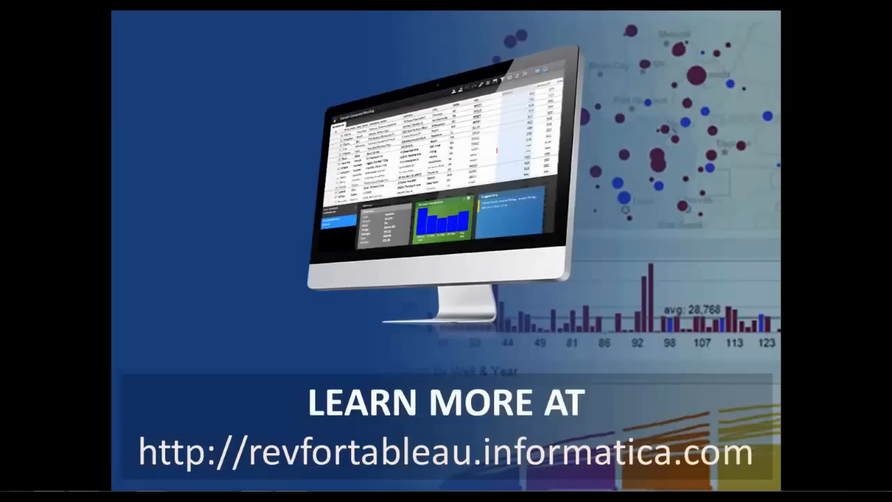